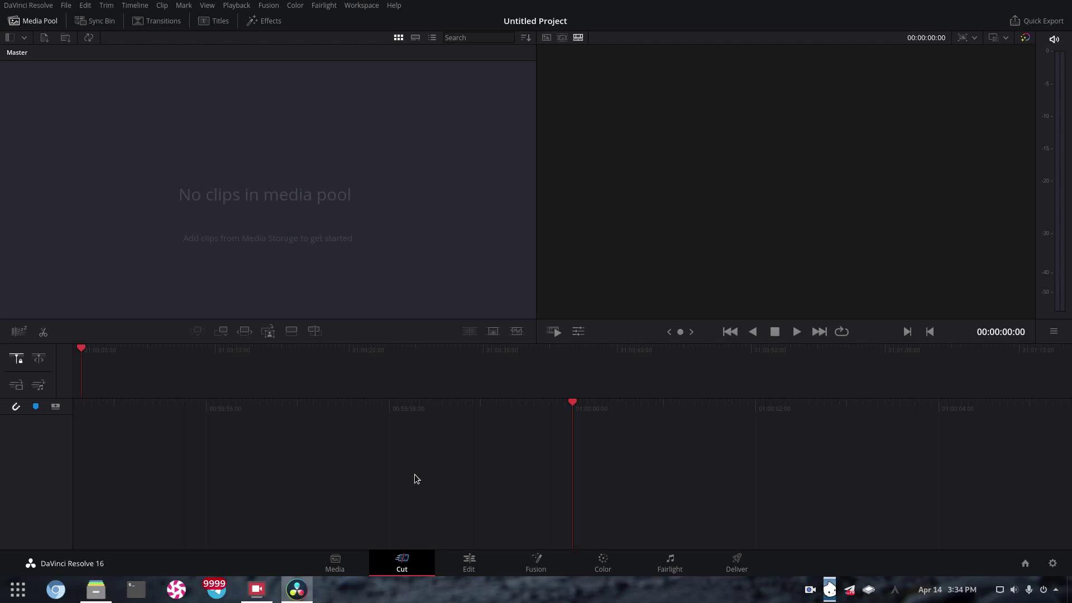
# - Switch to the Edit page with the Effects Library, empty timeline and inspector visible
pyautogui.click(470, 566)
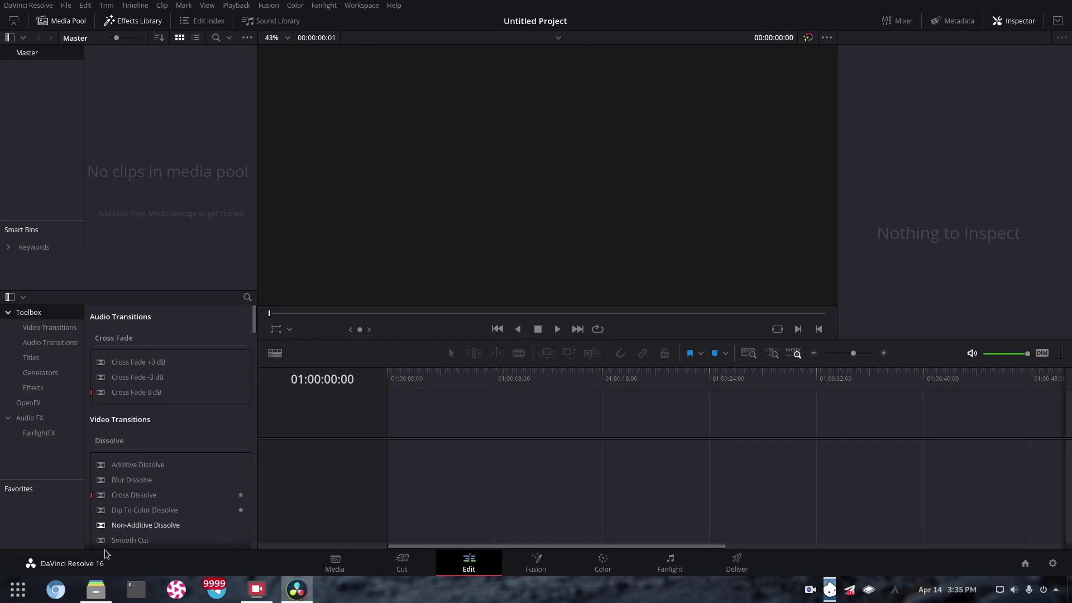
pyautogui.click(96, 590)
pyautogui.moveTo(273, 25); pyautogui.dragTo(706, 76)
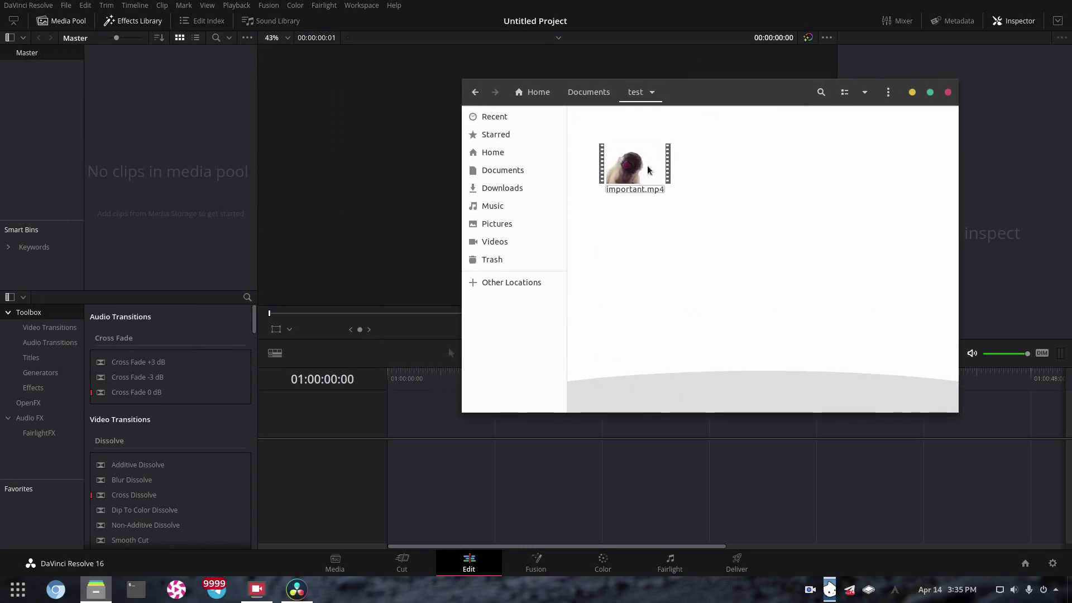
pyautogui.moveTo(645, 171); pyautogui.dragTo(162, 203)
pyautogui.moveTo(131, 72); pyautogui.dragTo(393, 497)
pyautogui.hotkey('ctrl', 'z')
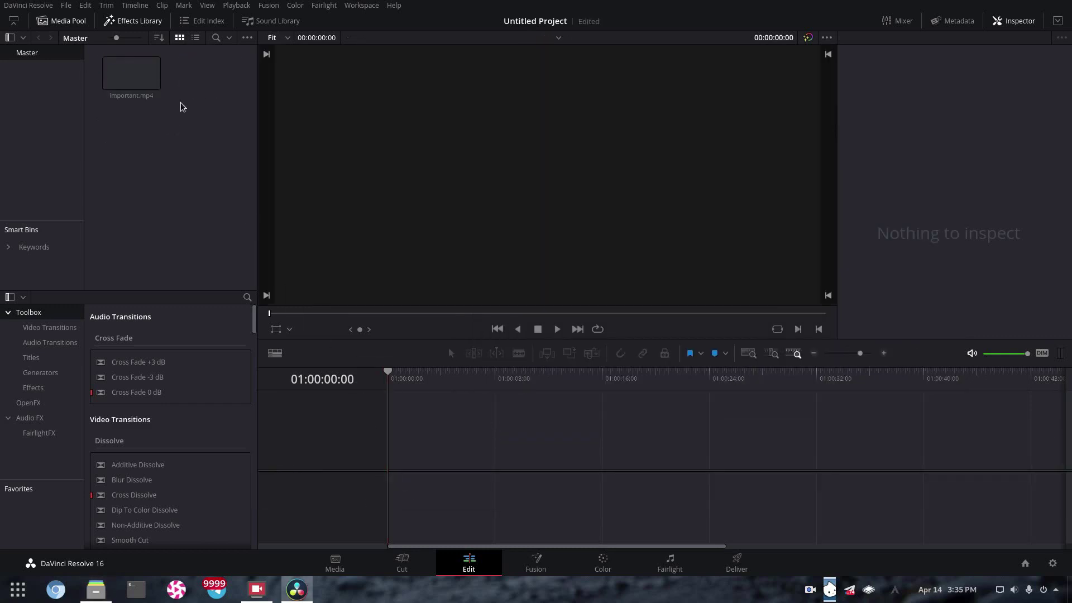
pyautogui.press('Delete')
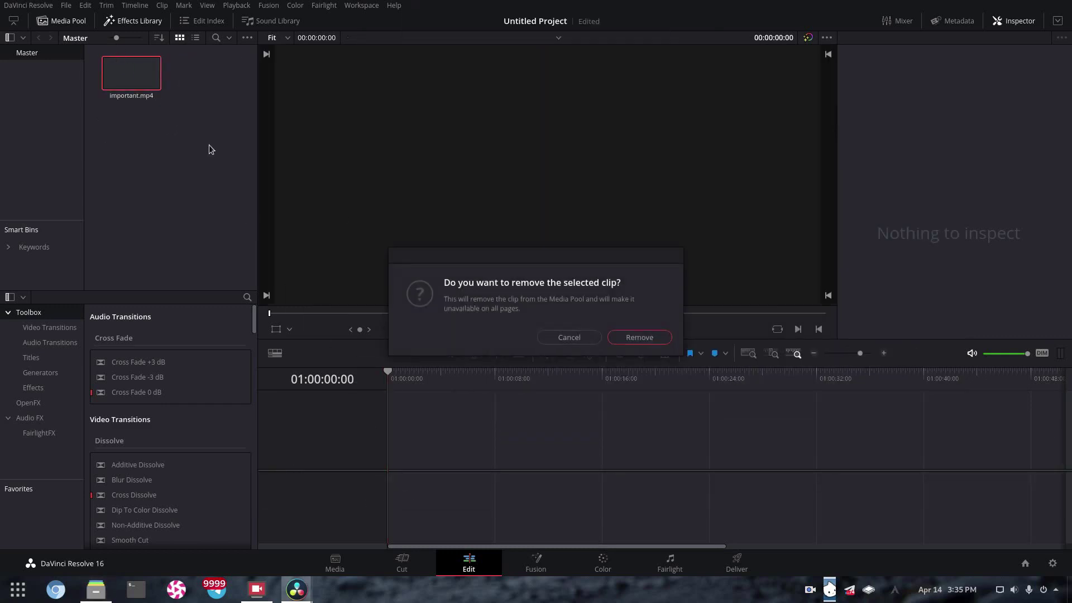
pyautogui.click(625, 330)
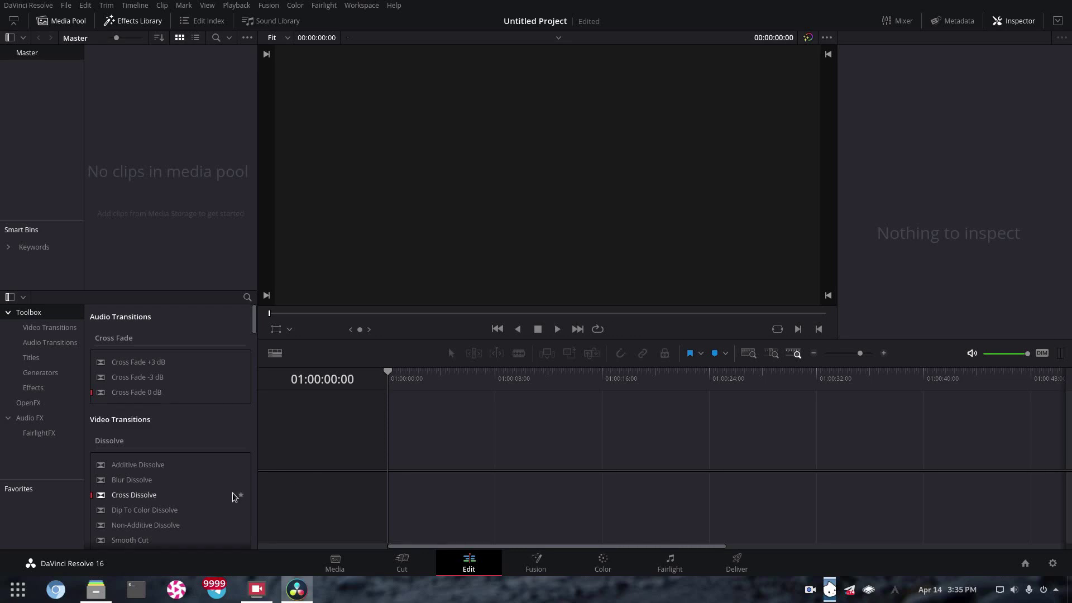
# - Play important.mp4 from the test folder in mpv and seek ahead in it
pyautogui.moveTo(92, 597)
pyautogui.click(94, 589)
pyautogui.click(739, 226)
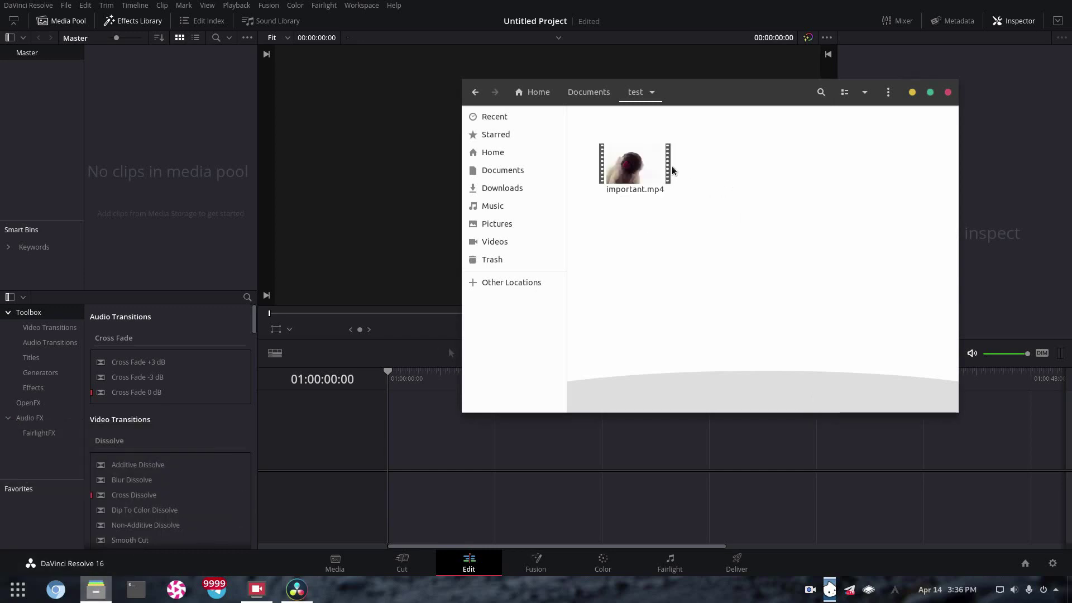
pyautogui.doubleClick(658, 166)
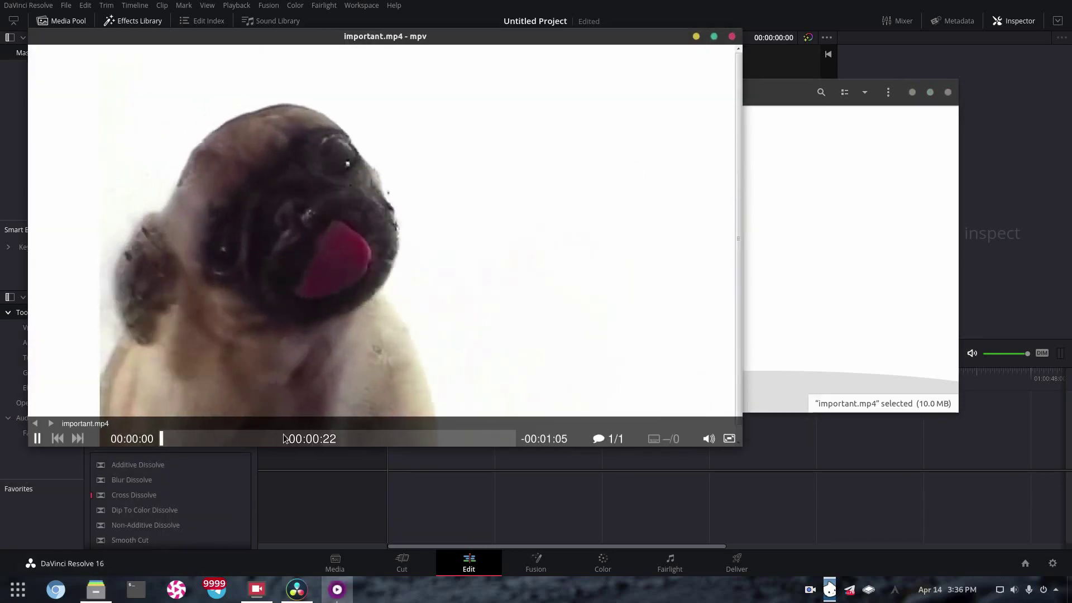
pyautogui.click(335, 439)
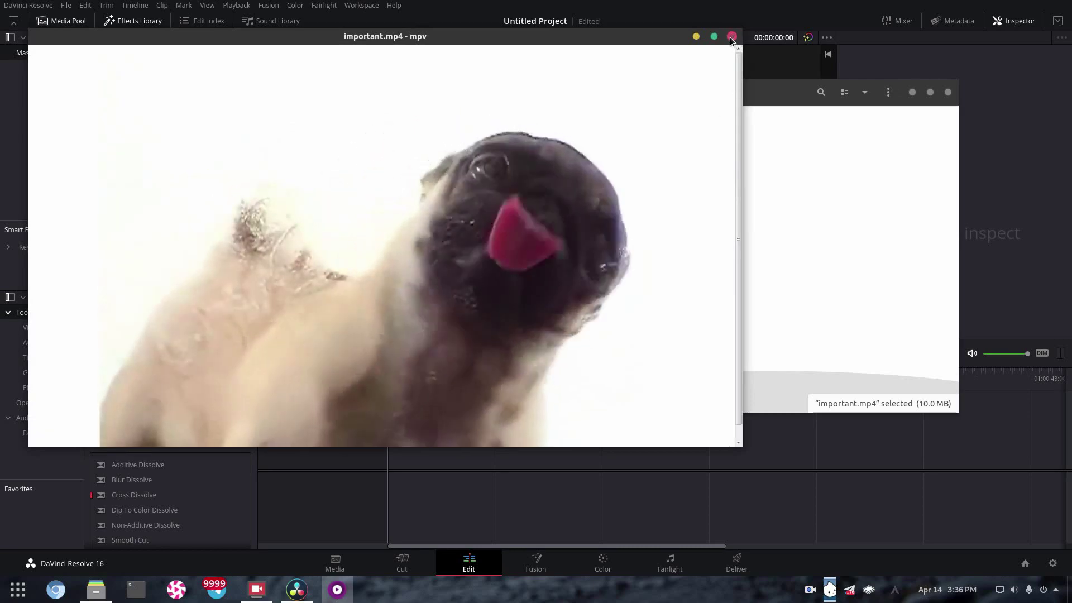
# - Close mpv, open a new Files window at Home, and open encode.sh in Text Editor
pyautogui.press('q')
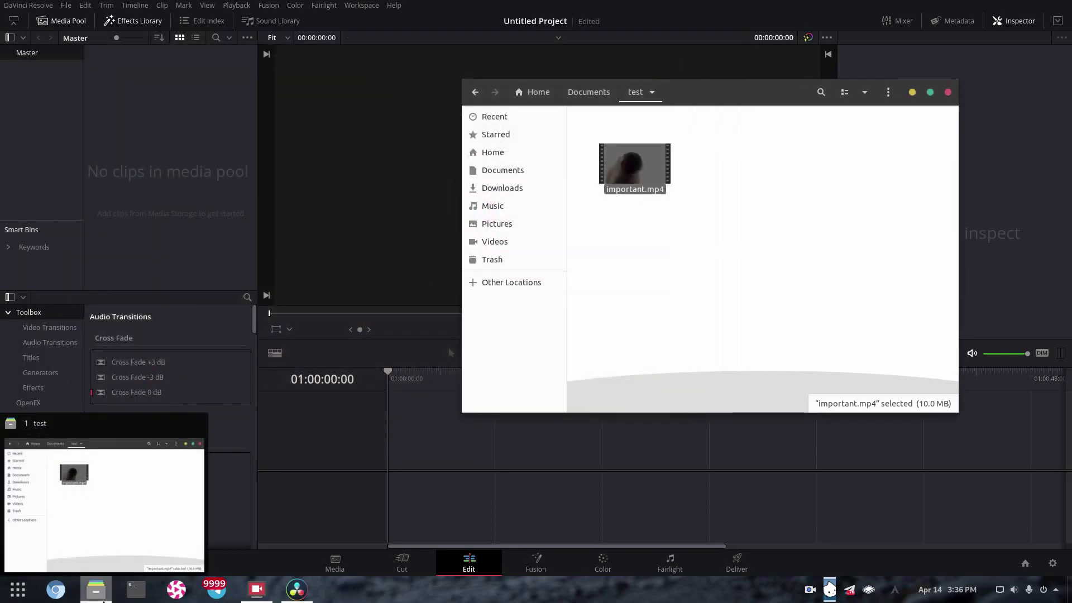
pyautogui.rightClick(103, 599)
pyautogui.click(108, 507)
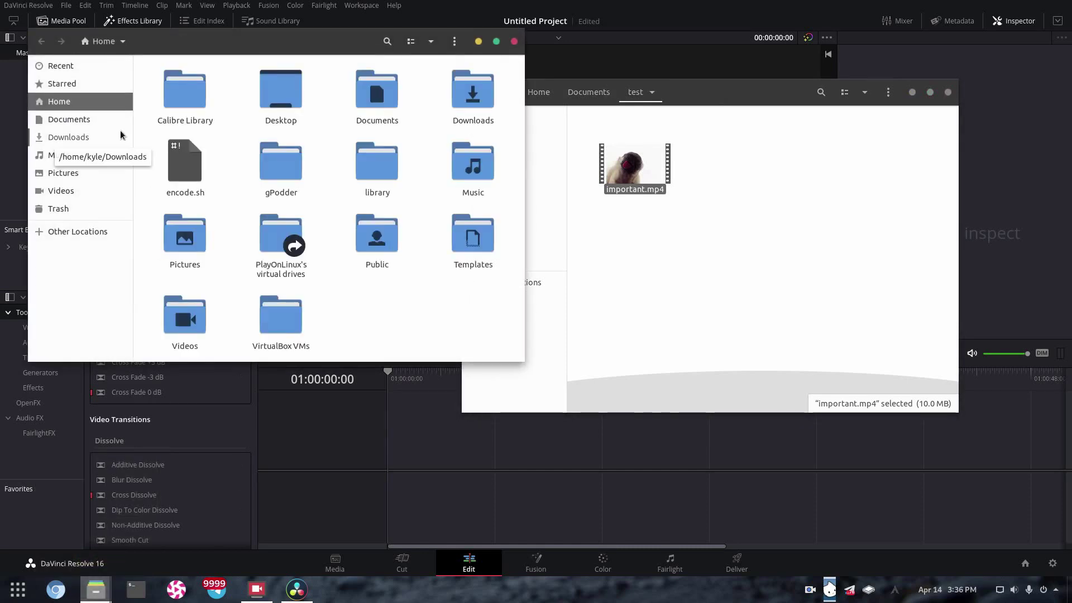
pyautogui.rightClick(673, 248)
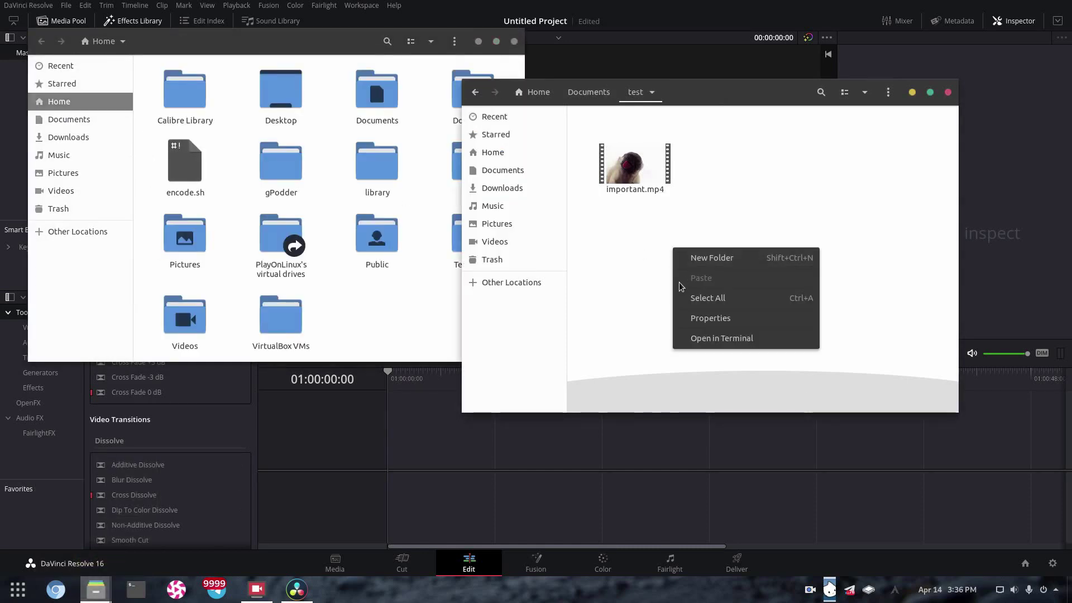
pyautogui.click(189, 164)
pyautogui.rightClick(195, 164)
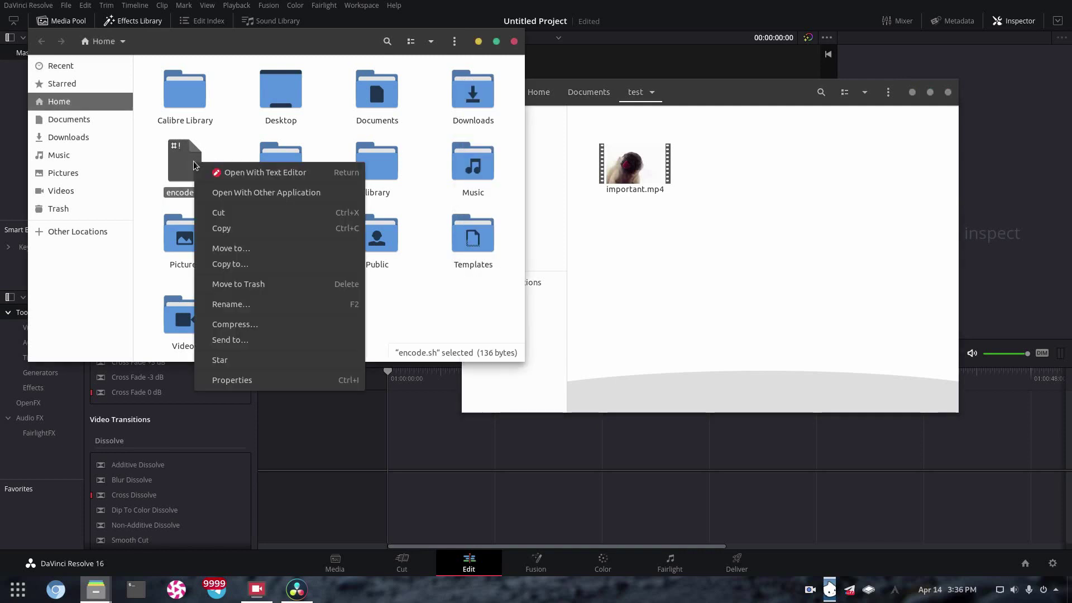
pyautogui.click(243, 172)
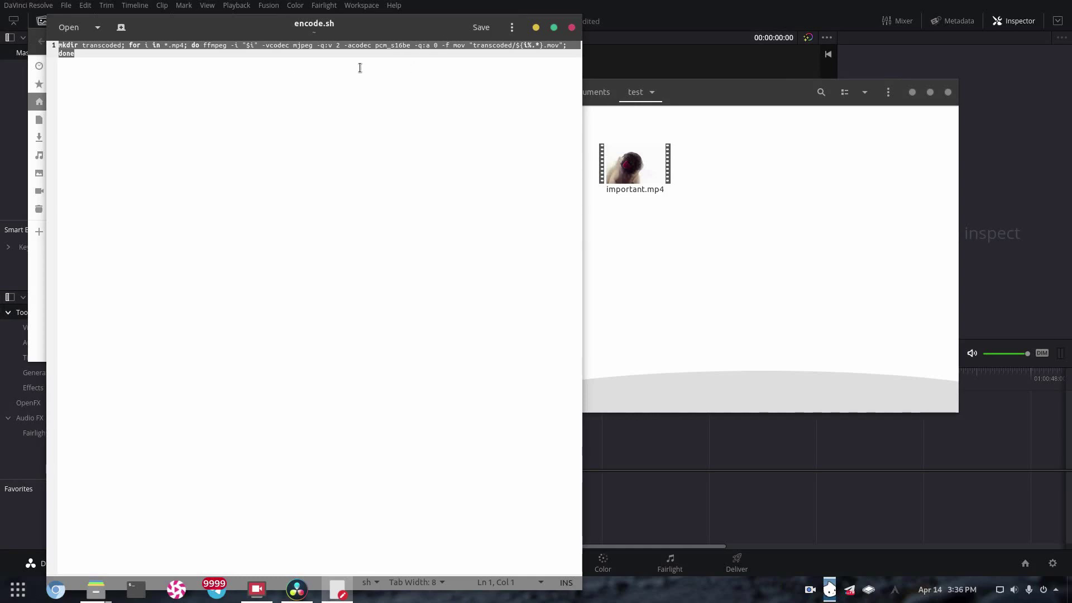
# - Copy the ffmpeg command from encode.sh and paste it into a new gedit window
pyautogui.rightClick(325, 54)
pyautogui.click(352, 114)
pyautogui.click(510, 27)
pyautogui.click(478, 84)
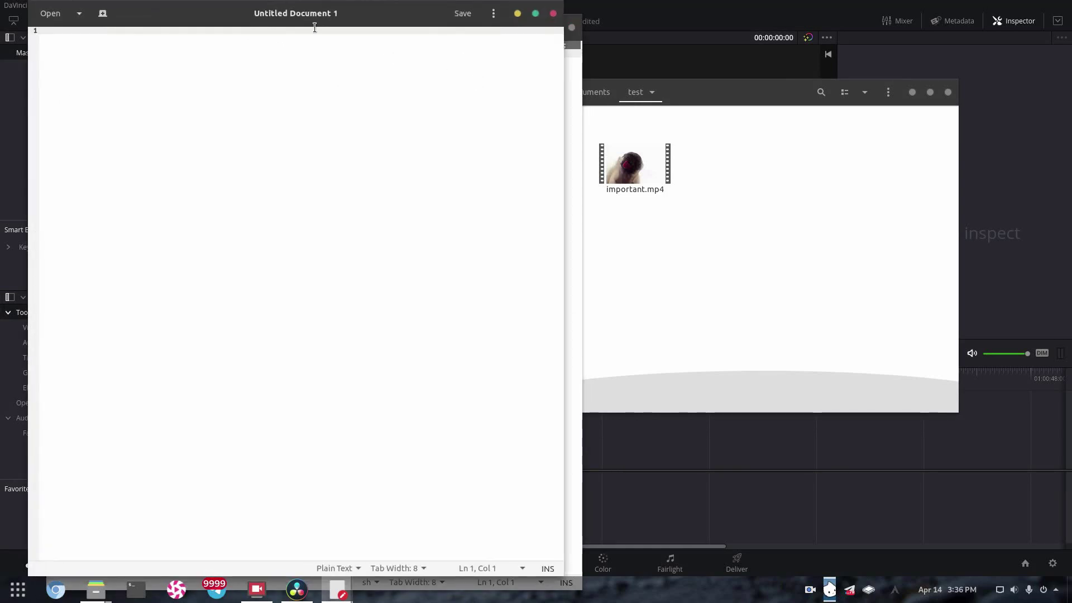
pyautogui.moveTo(311, 24); pyautogui.dragTo(619, 23)
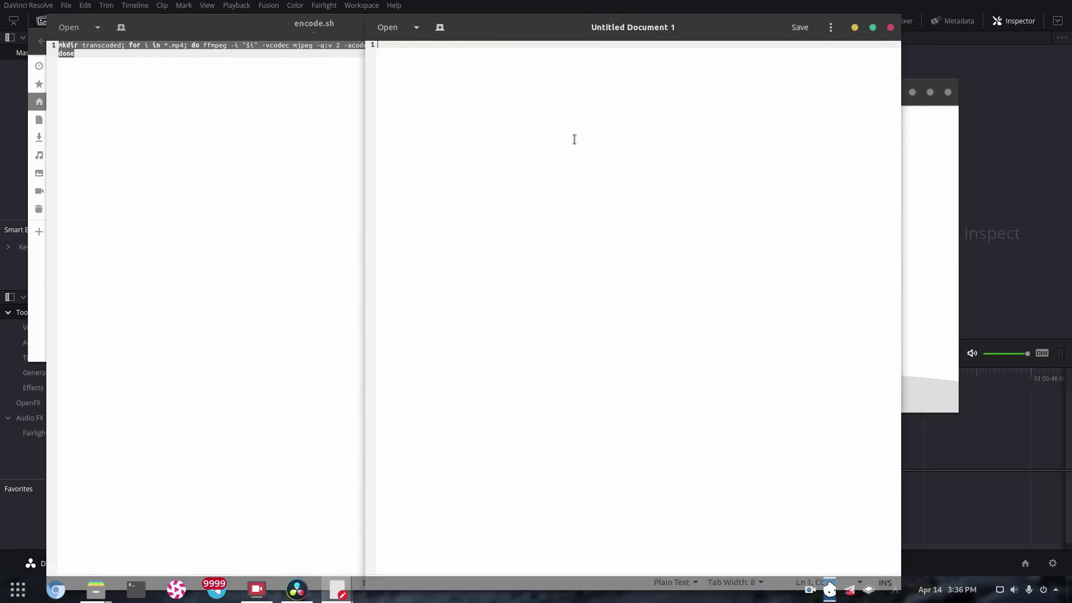
pyautogui.hotkey('ctrl', 'v')
# - Begin saving the copy as code.sh, cancel, then close it without saving
pyautogui.click(793, 29)
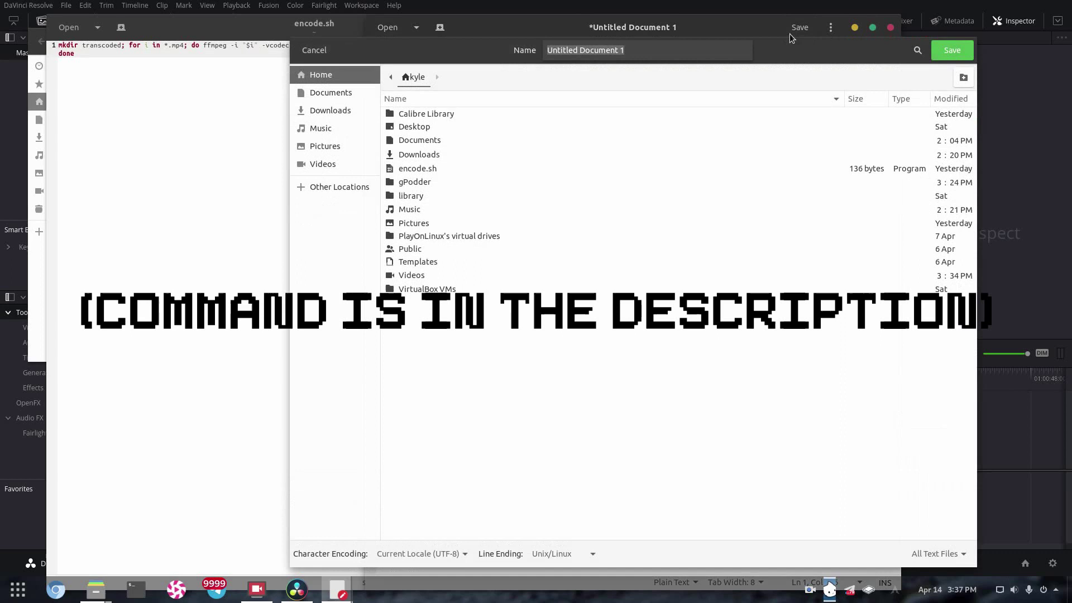
pyautogui.write('enxo')
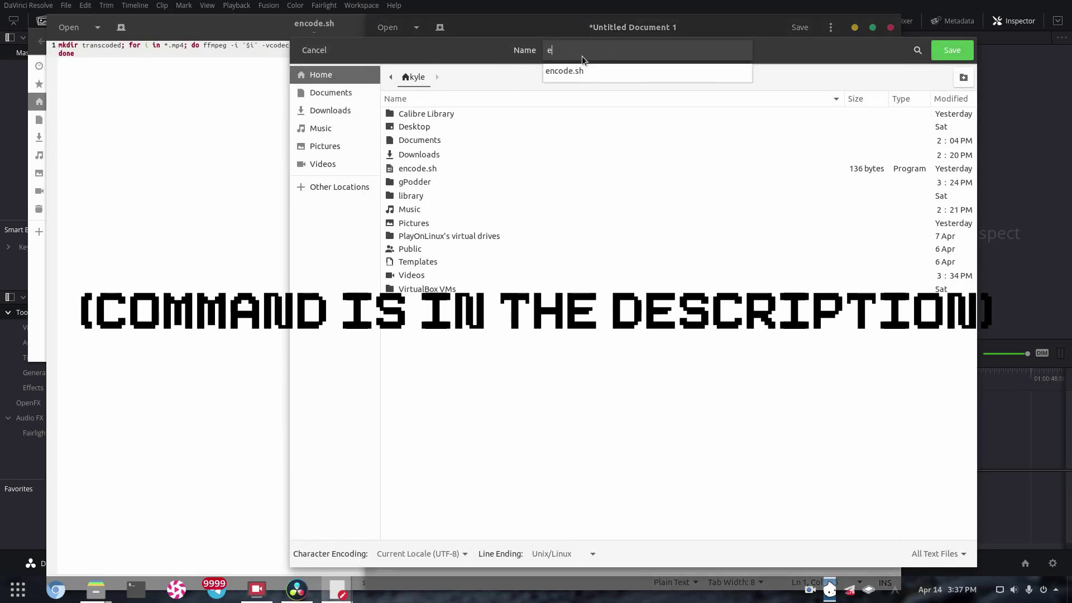
pyautogui.press('BackSpace')
pyautogui.press('BackSpace')
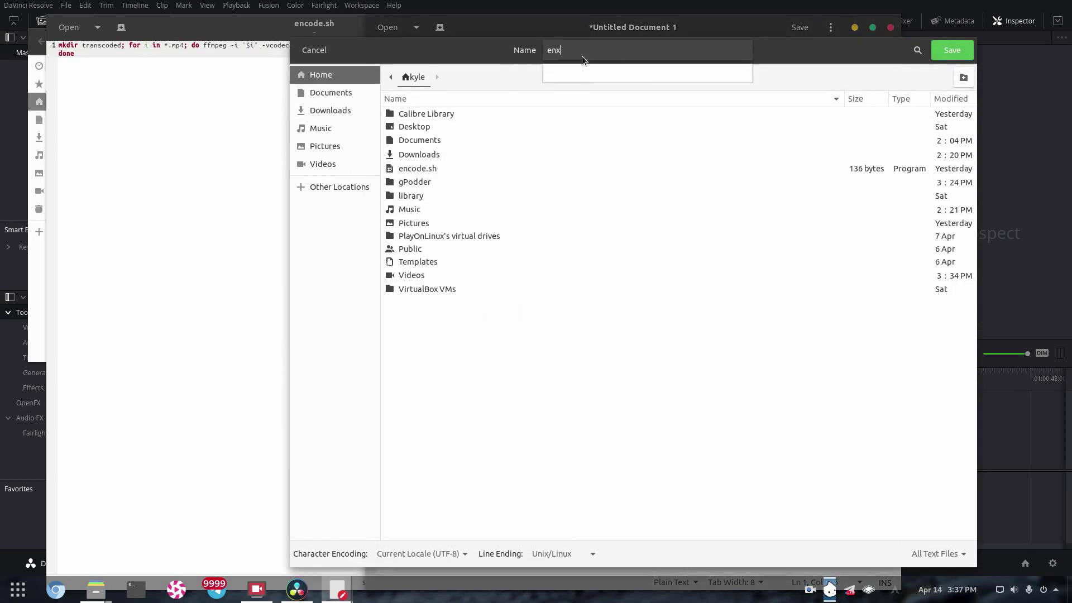
pyautogui.write('cod')
pyautogui.press('BackSpace')
pyautogui.press('BackSpace')
pyautogui.press('BackSpace')
pyautogui.write('code.sh')
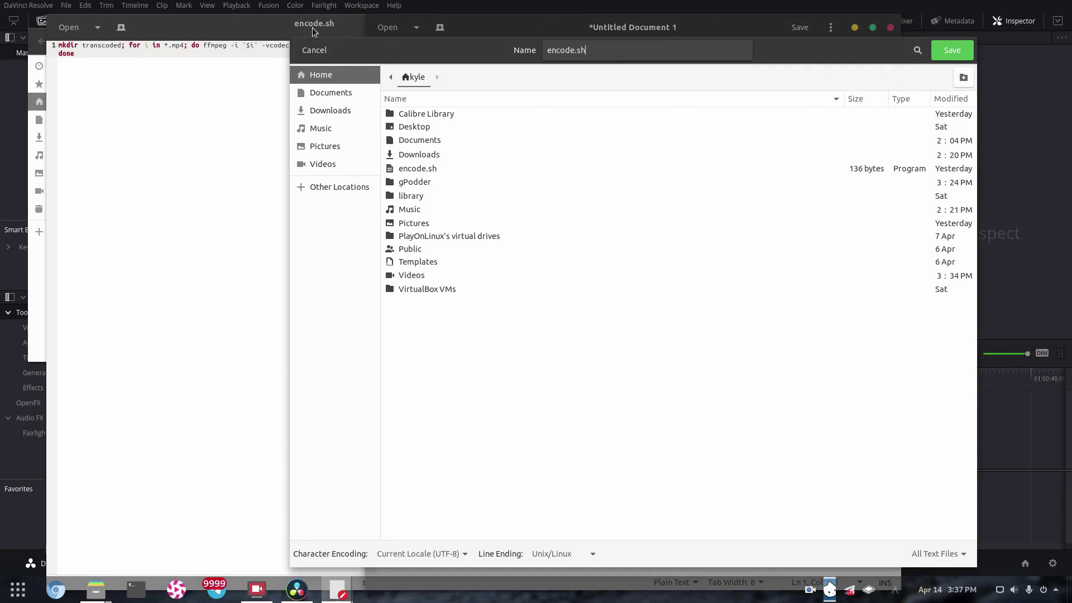
pyautogui.click(315, 50)
pyautogui.click(888, 27)
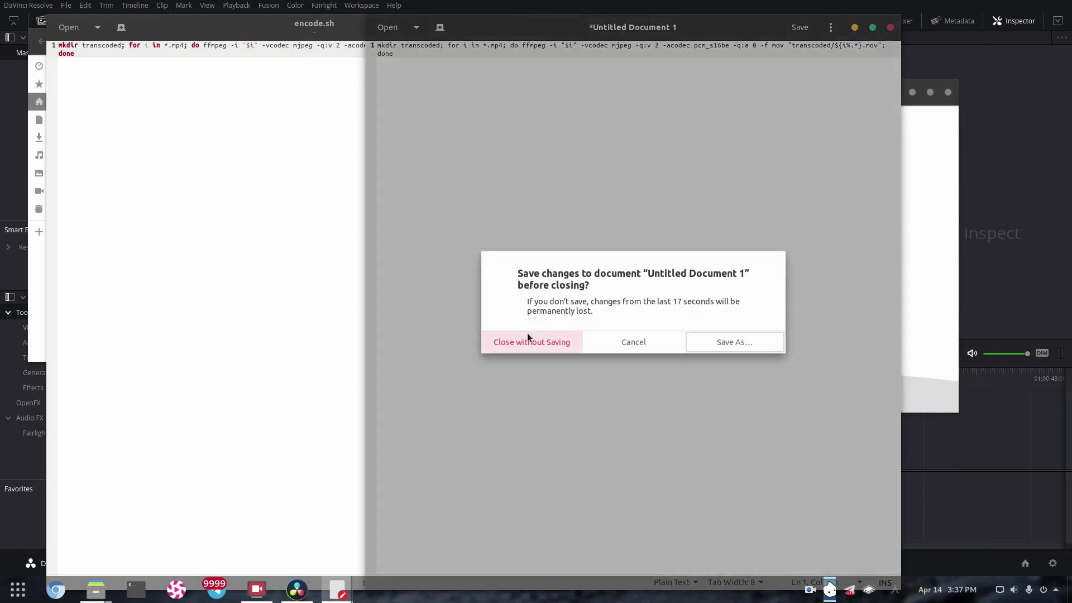
pyautogui.click(528, 335)
# - Close the editor and allow encode.sh to run as a program in its Permissions
pyautogui.click(573, 28)
pyautogui.rightClick(178, 161)
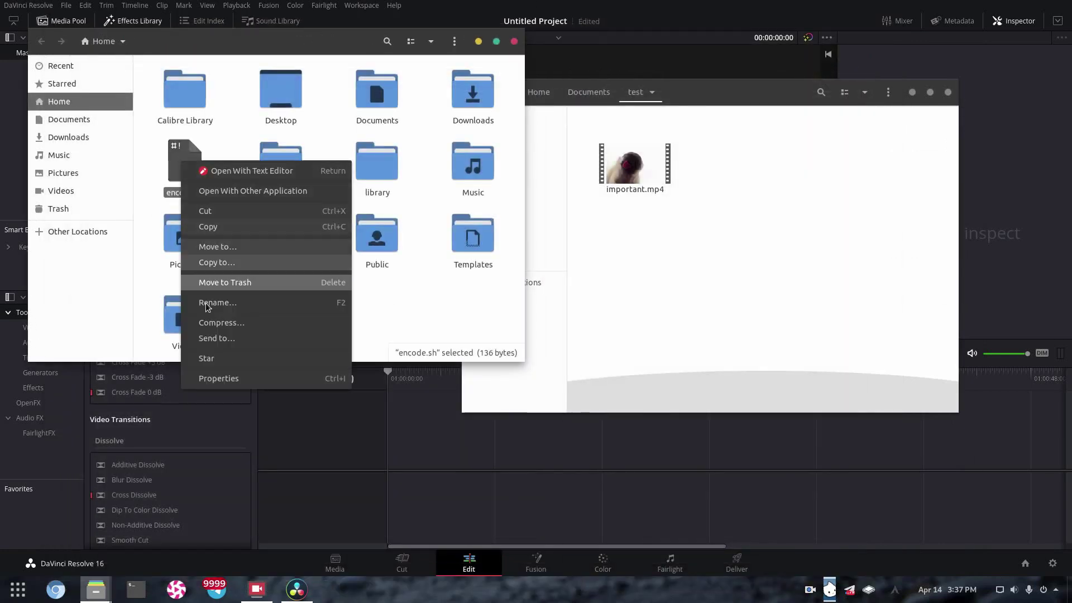
pyautogui.click(210, 376)
pyautogui.click(272, 91)
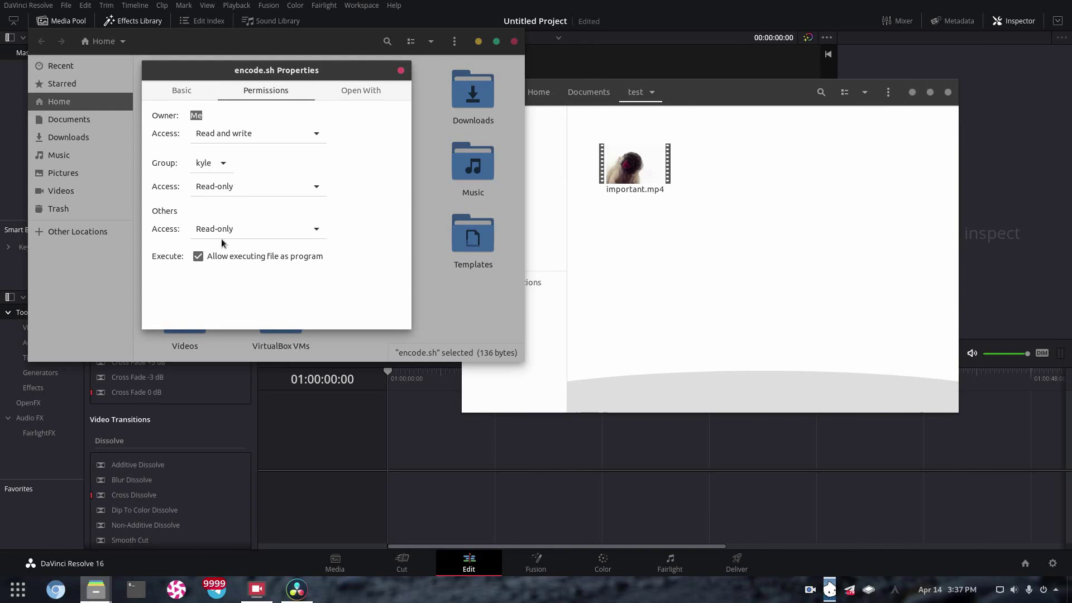
pyautogui.click(199, 255)
pyautogui.click(401, 71)
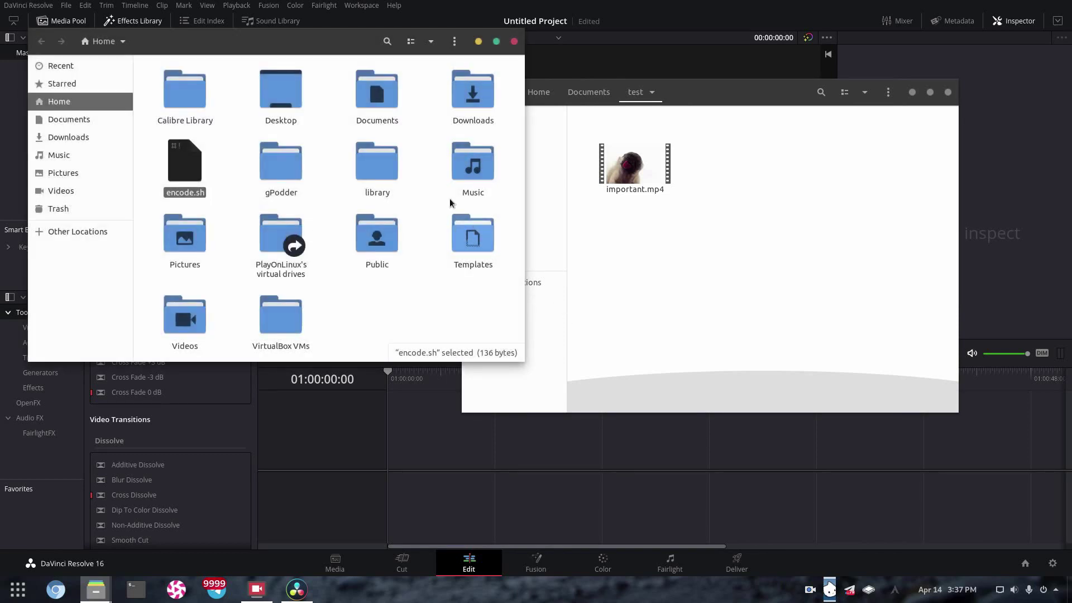
# - Open a terminal in the test folder and run encode.sh by dropping its path in
pyautogui.rightClick(677, 251)
pyautogui.click(722, 343)
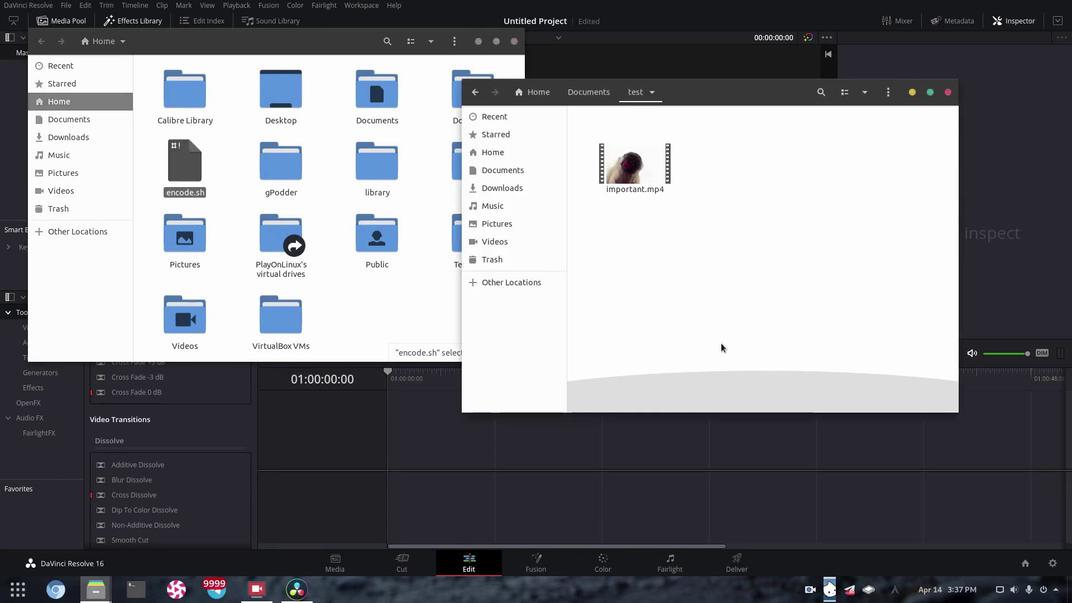
pyautogui.moveTo(294, 118); pyautogui.dragTo(529, 369)
pyautogui.click(205, 174)
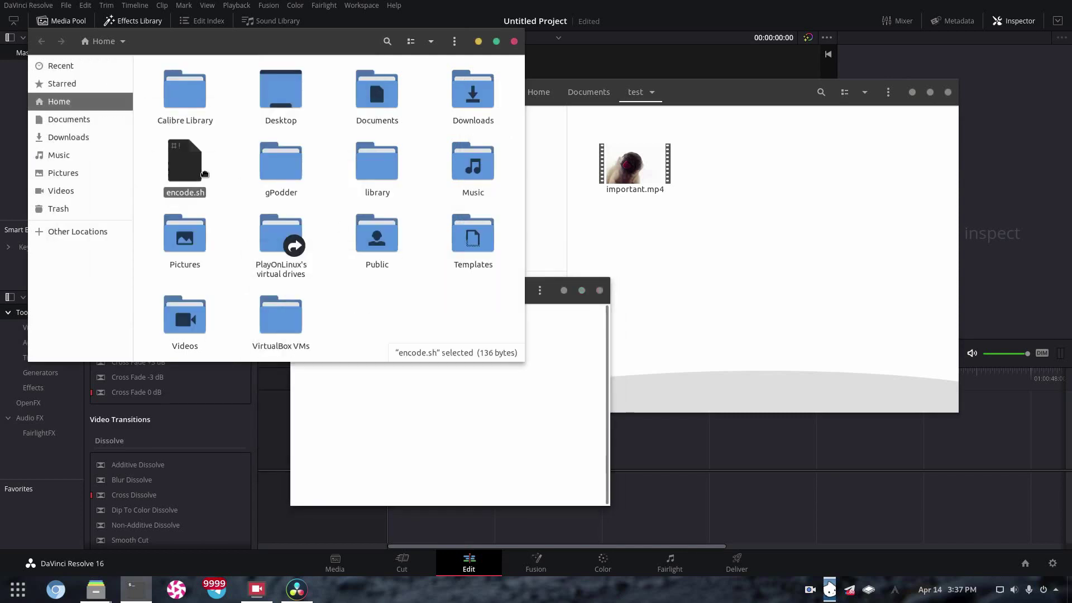
pyautogui.moveTo(205, 174); pyautogui.dragTo(447, 444)
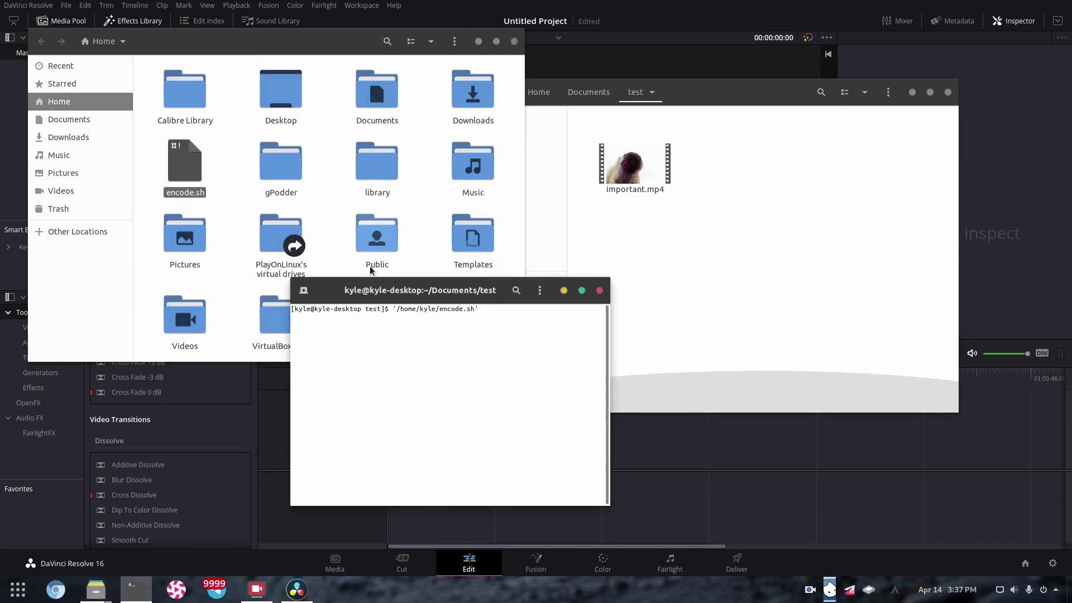
pyautogui.press('Return')
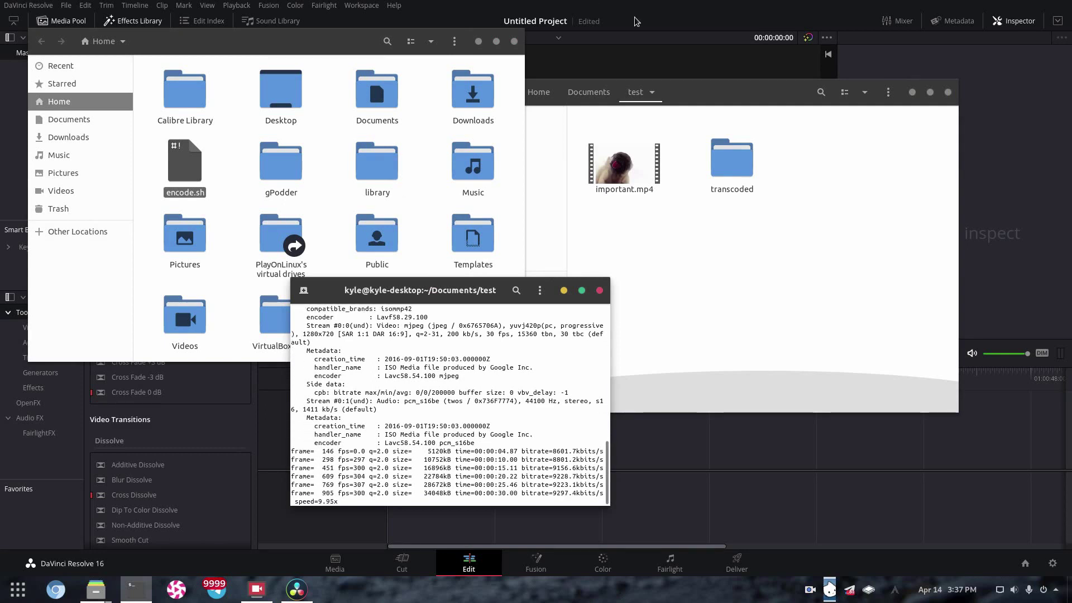
# - Import important.mov from the transcoded folder into the Media Pool, accepting the frame-rate change
pyautogui.doubleClick(722, 165)
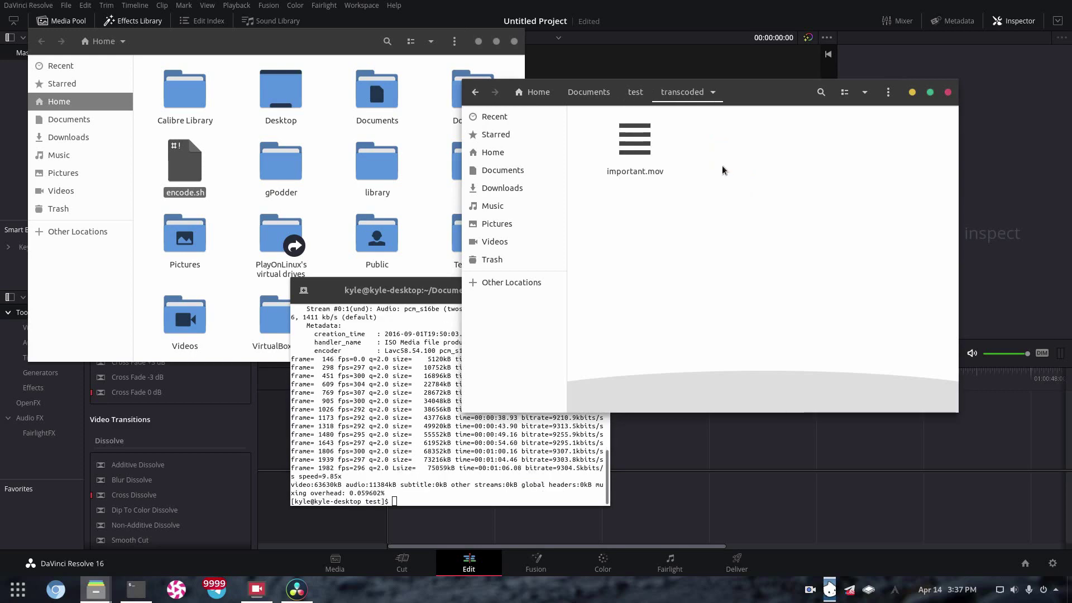
pyautogui.click(634, 148)
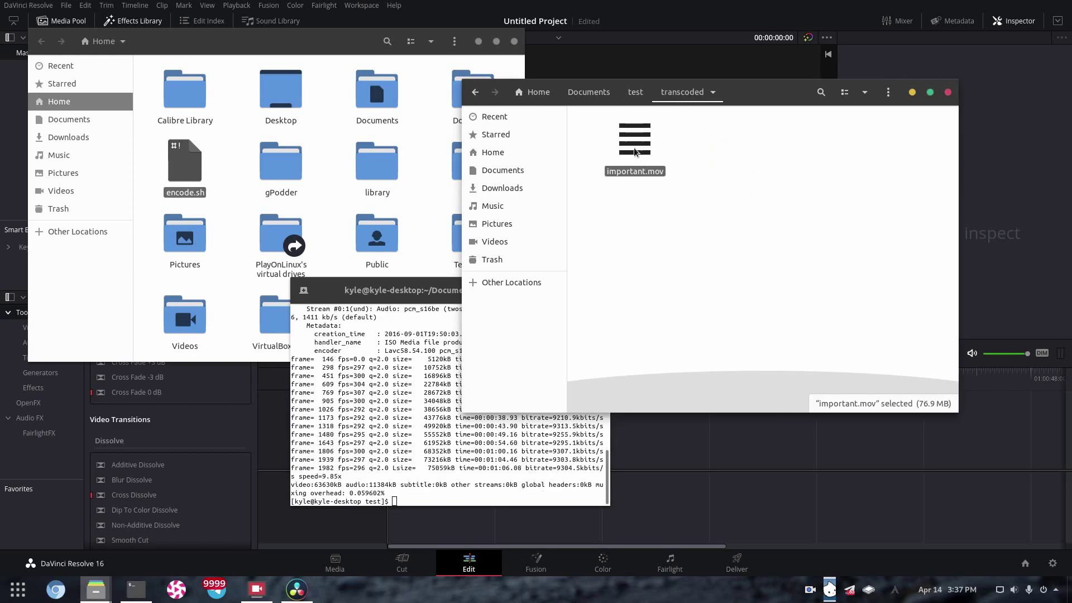
pyautogui.click(479, 41)
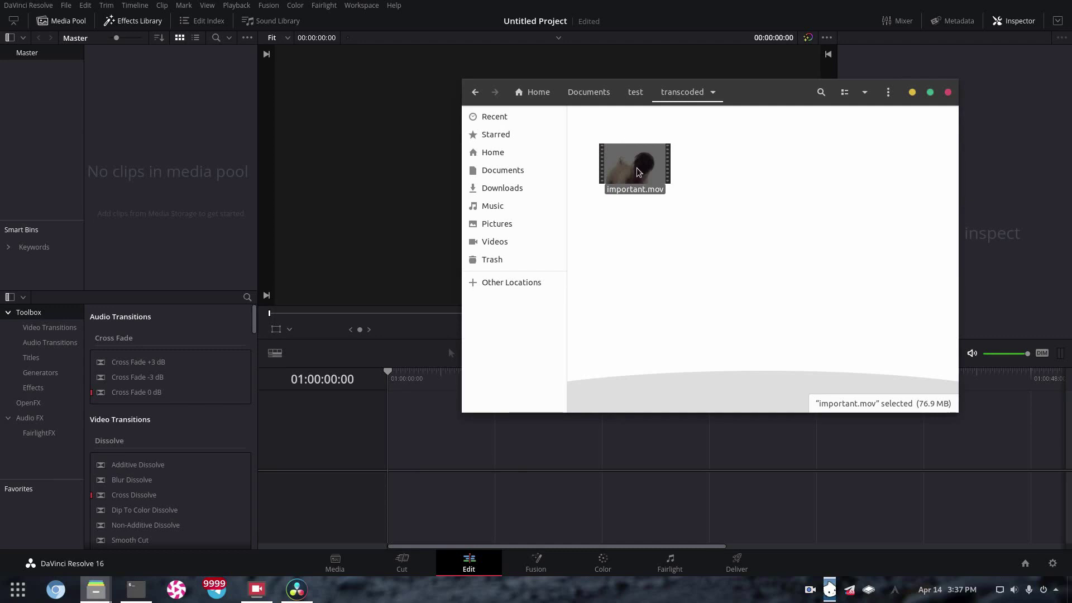
pyautogui.moveTo(639, 172); pyautogui.dragTo(139, 144)
pyautogui.click(639, 344)
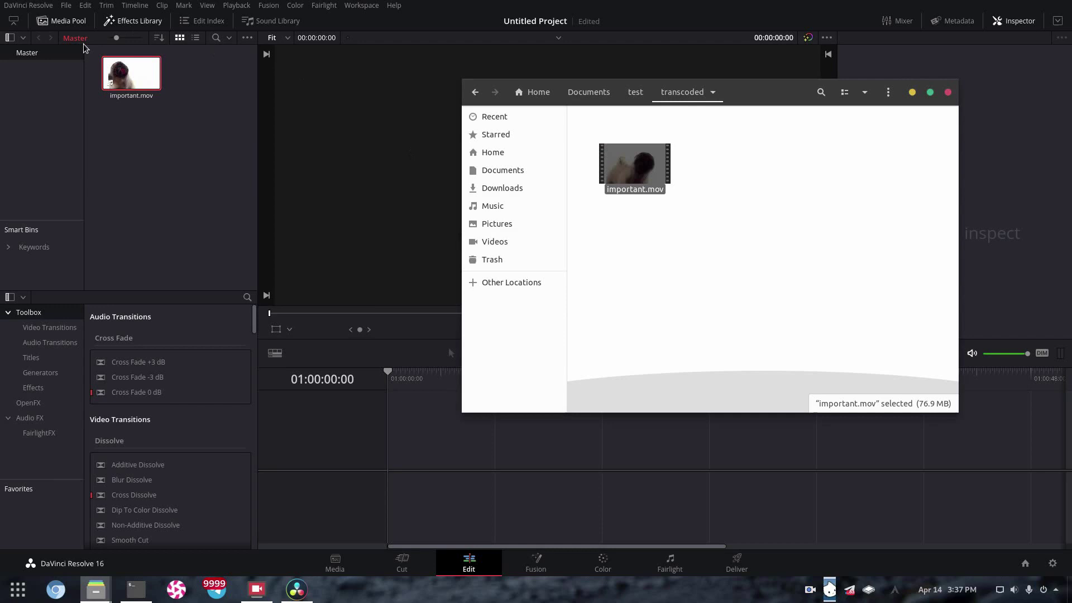
# - Put important.mov on a new Timeline 1, scrub and play it, then select the clip
pyautogui.moveTo(131, 72); pyautogui.dragTo(385, 449)
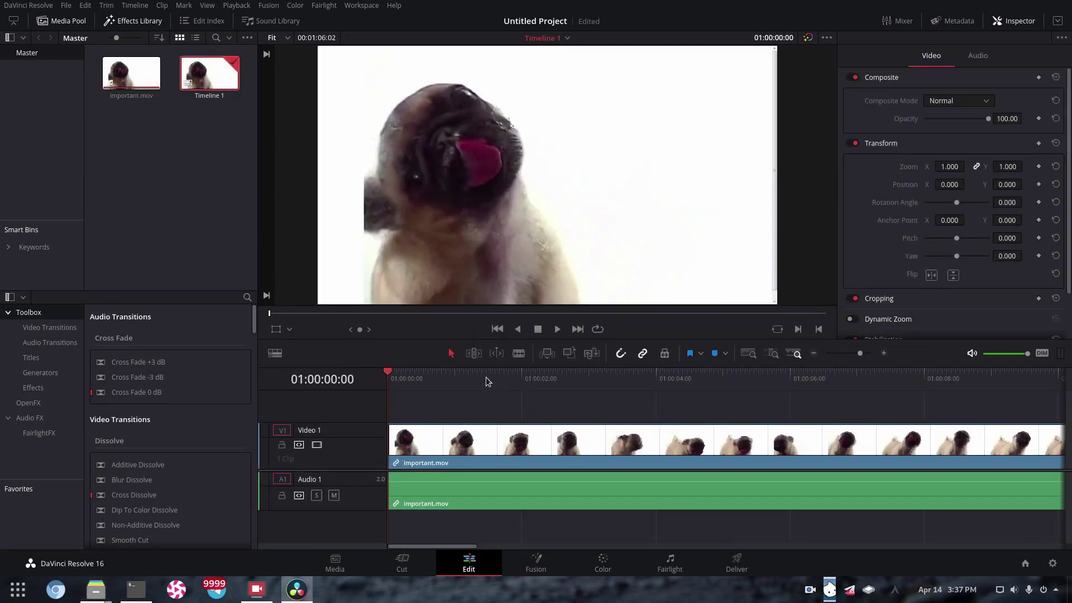
pyautogui.moveTo(485, 377); pyautogui.dragTo(540, 376)
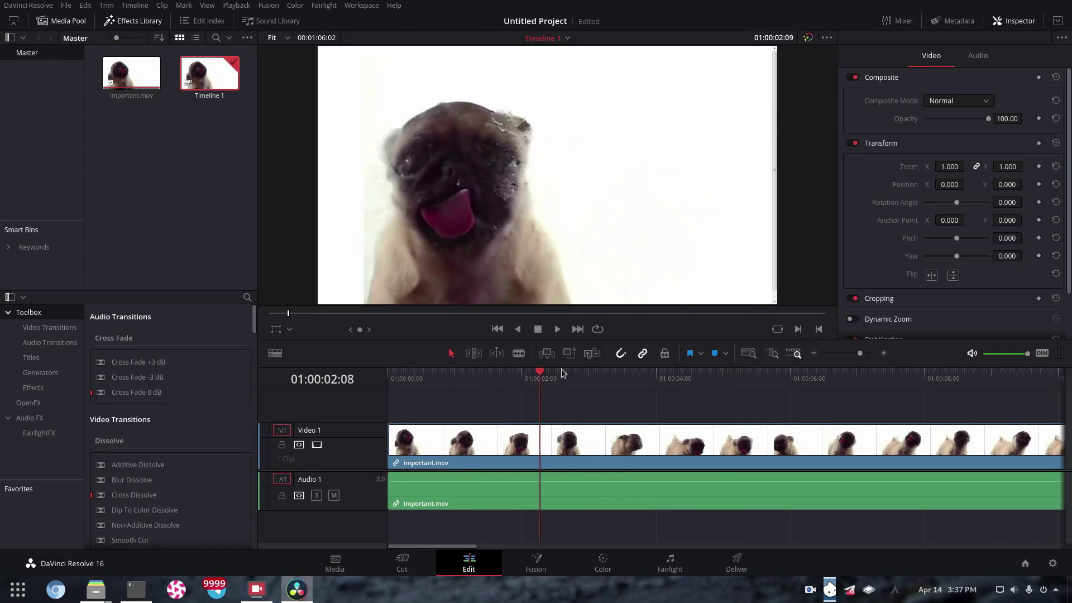
pyautogui.moveTo(563, 371); pyautogui.dragTo(772, 400)
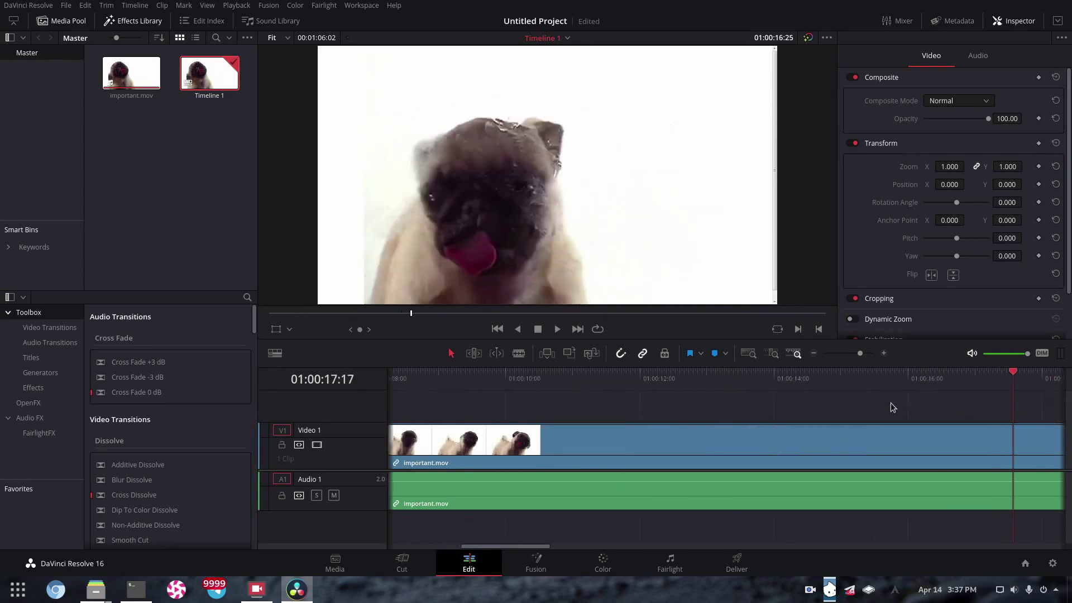
pyautogui.press('Home')
pyautogui.press('space')
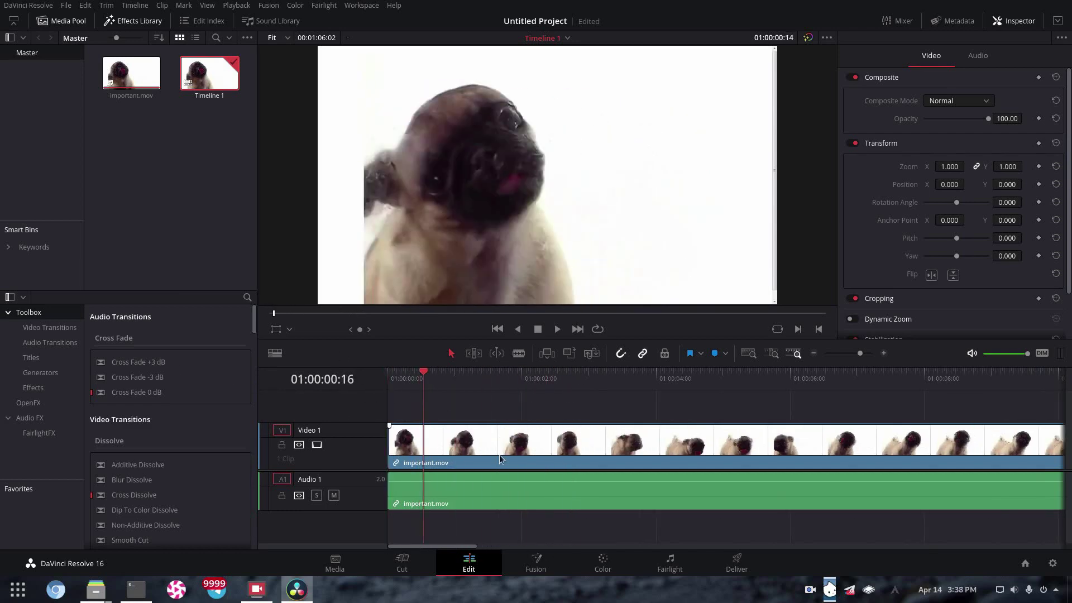
pyautogui.click(502, 459)
# - On the Deliver page, set the render format to AVI
pyautogui.click(732, 565)
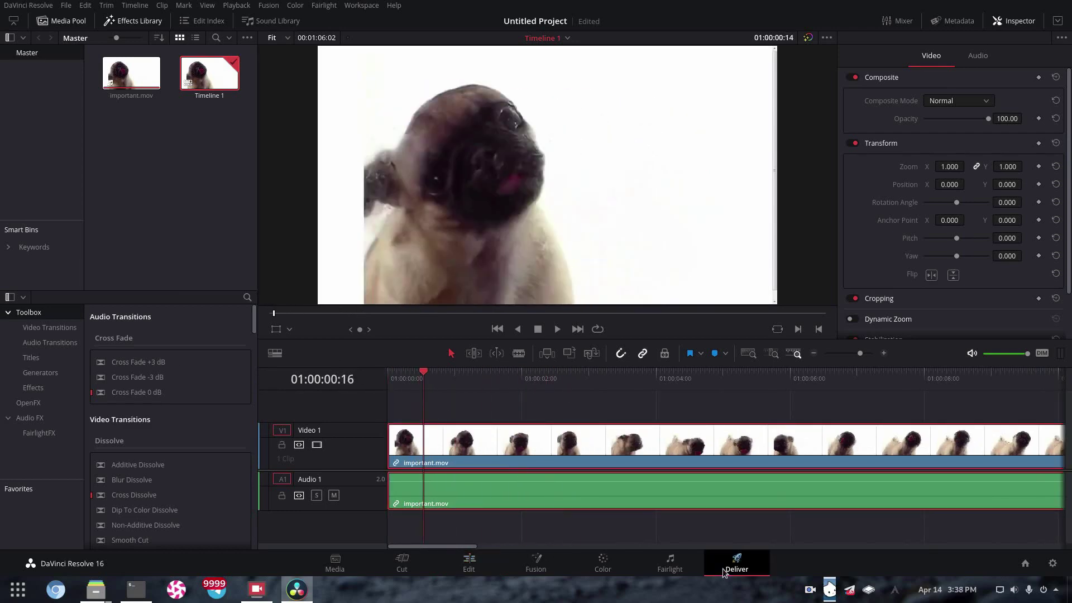
pyautogui.click(141, 228)
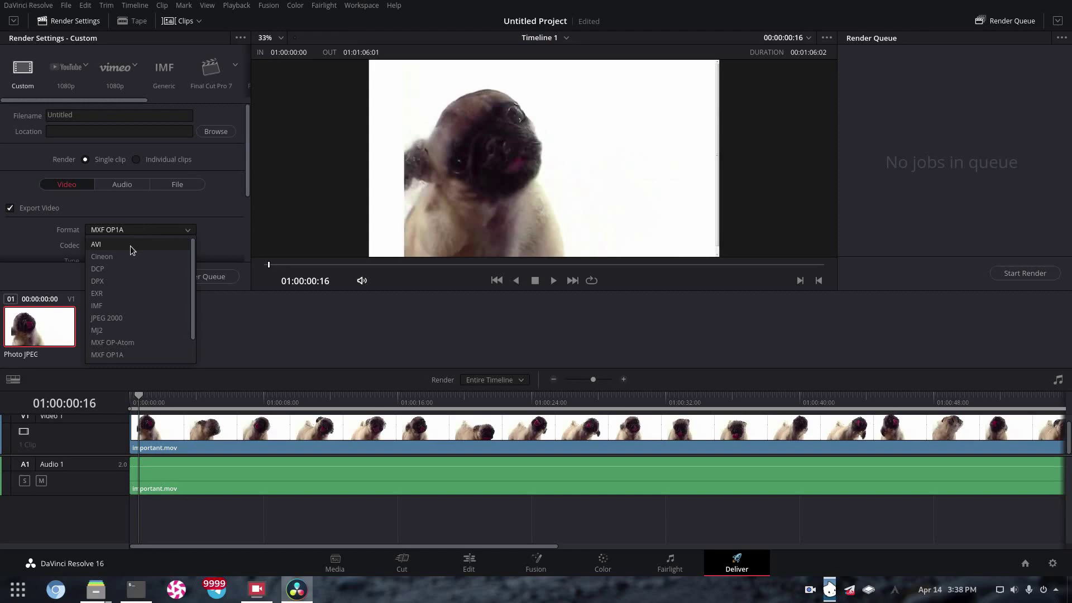
pyautogui.click(130, 246)
pyautogui.scroll(-1, 251, 213)
pyautogui.scroll(-4, 206, 248)
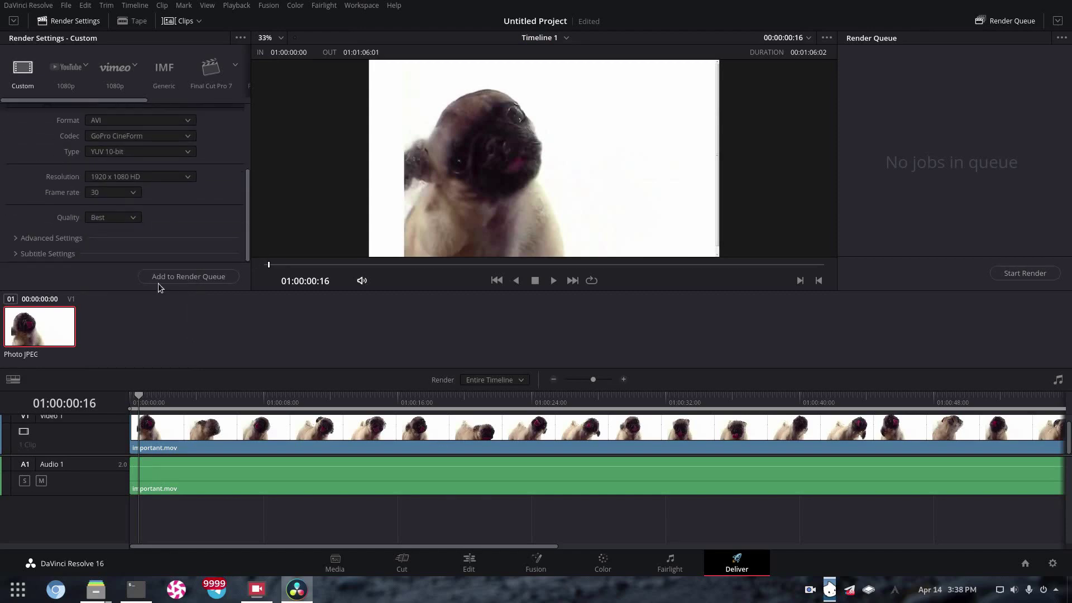
# - Queue the render to the Videos folder, replacing Untitled.avi, and start rendering
pyautogui.click(159, 283)
pyautogui.click(455, 160)
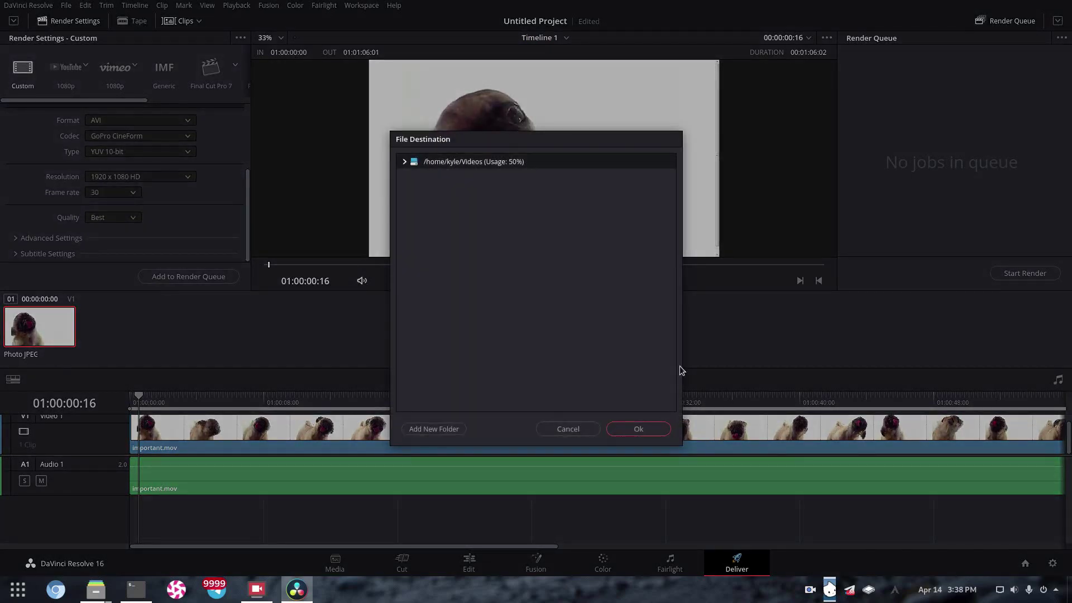
pyautogui.click(638, 428)
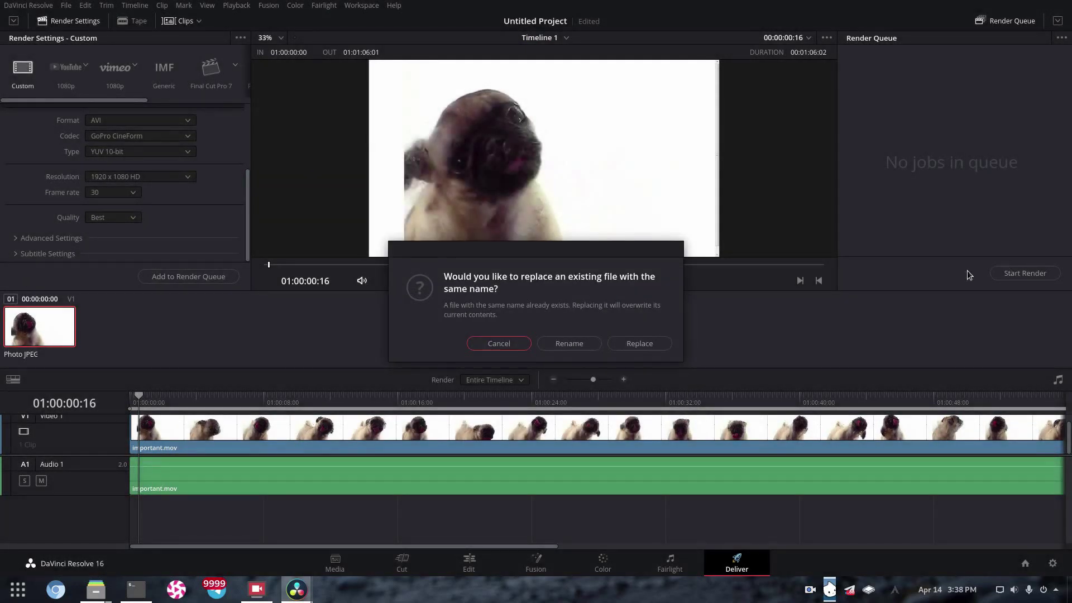
pyautogui.click(639, 343)
pyautogui.click(1012, 275)
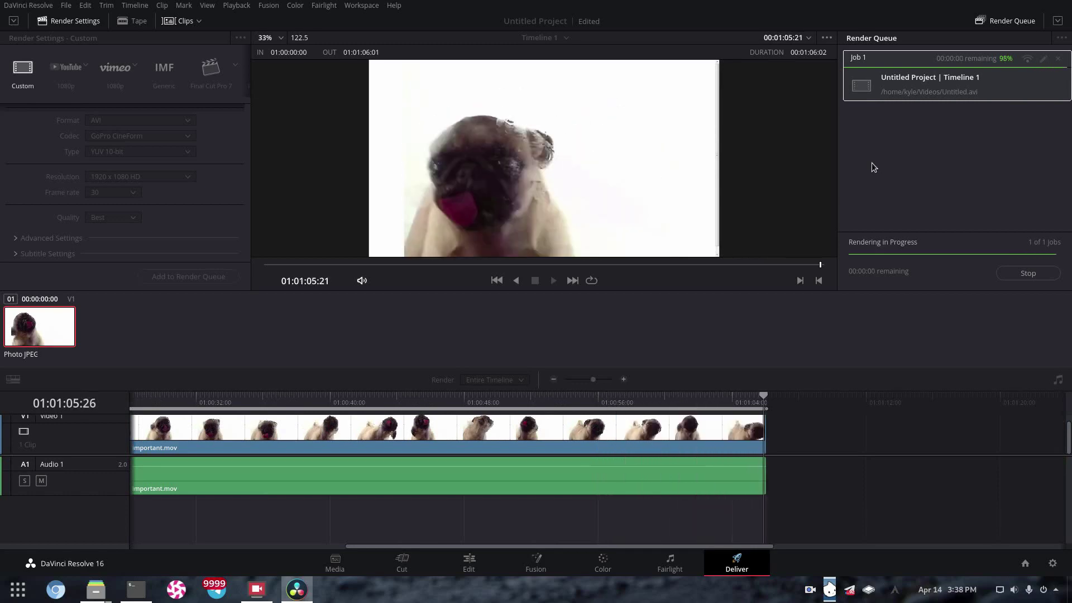
# - Return to the Edit page and delete important.mov from Timeline 1
pyautogui.click(469, 563)
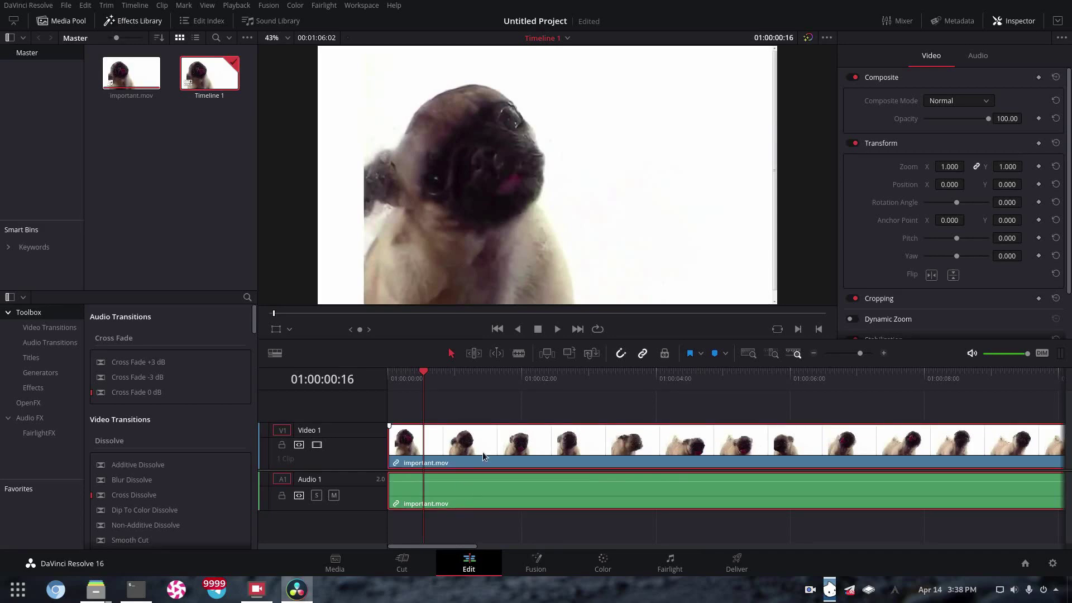
pyautogui.press('Delete')
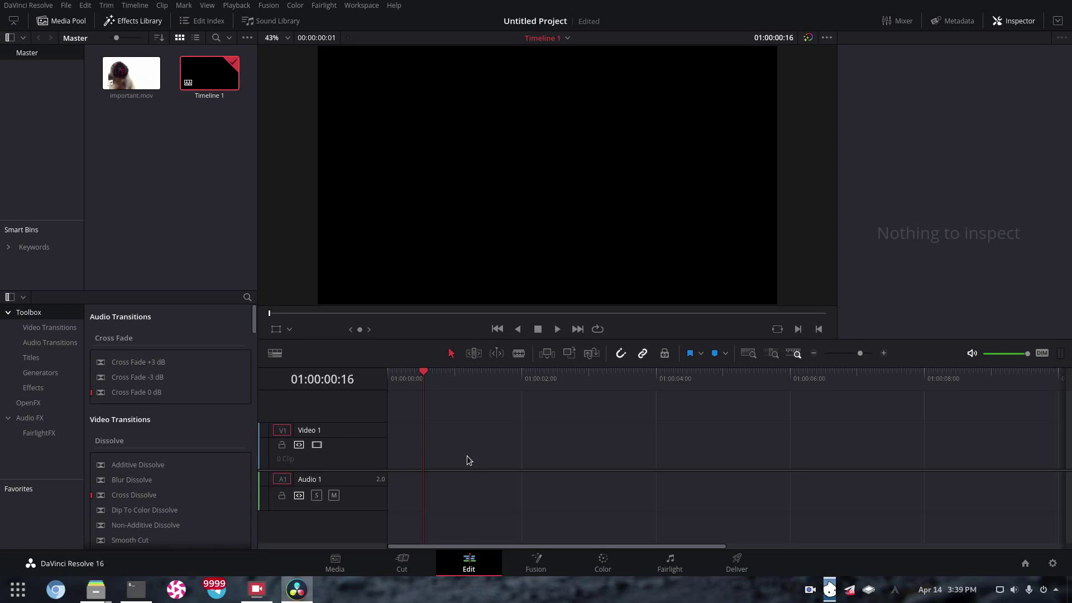
pyautogui.click(737, 564)
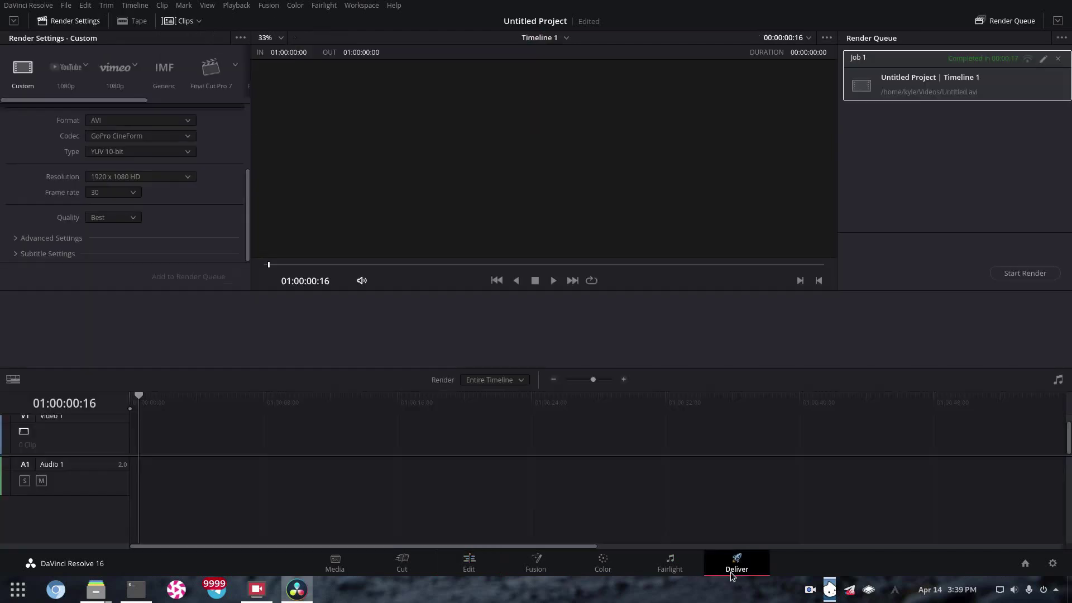
pyautogui.click(450, 569)
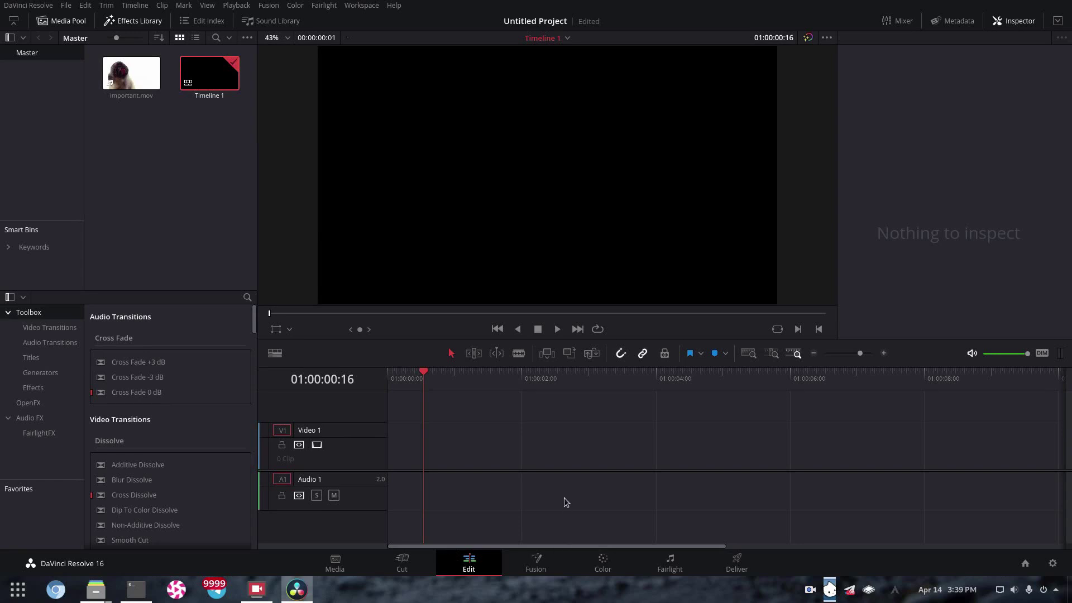
pyautogui.moveTo(556, 550); pyautogui.dragTo(520, 482)
pyautogui.moveTo(296, 590)
pyautogui.moveTo(437, 545)
pyautogui.mouseDown()
pyautogui.moveTo(472, 545)
pyautogui.moveTo(421, 542)
pyautogui.mouseUp()
pyautogui.moveTo(450, 545)
pyautogui.mouseDown()
pyautogui.moveTo(481, 544)
pyautogui.moveTo(433, 542)
pyautogui.mouseUp()
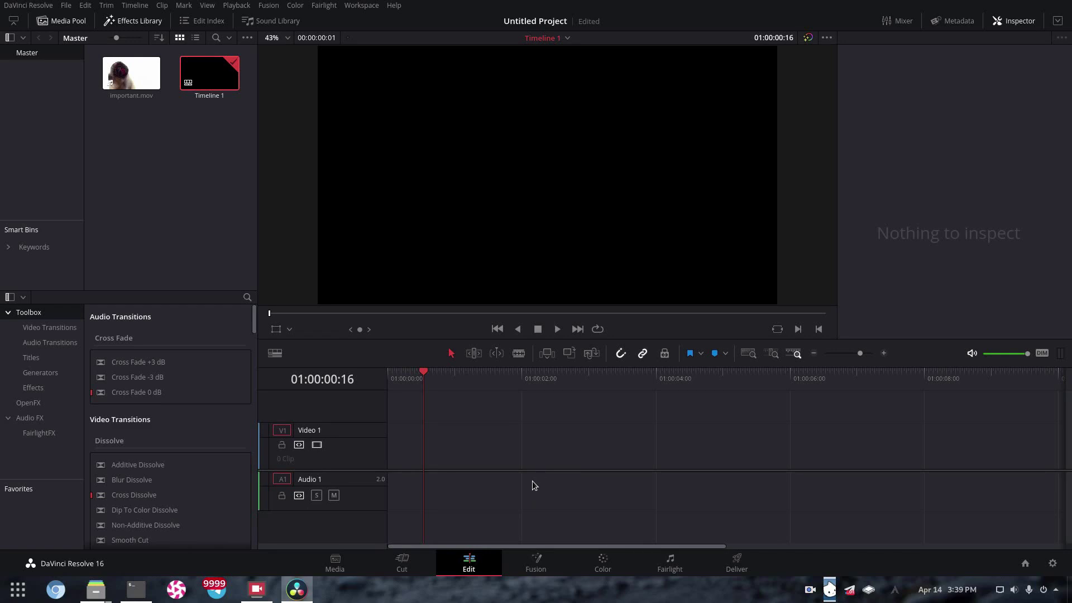